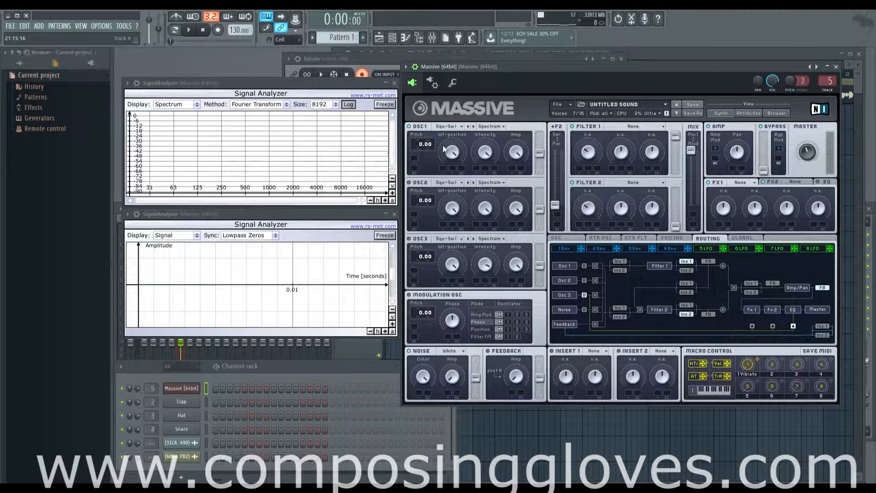
Reset the filter Mix fader to its centre position and set Filter 2's output gain to 100.
mouse_move(513, 151)
left_mouse_down()
mouse_move(516, 164)
mouse_move(522, 140)
left_mouse_up()
mouse_move(557, 206)
left_mouse_down()
mouse_move(560, 195)
mouse_move(555, 204)
left_mouse_up()
double_click(689, 150)
double_click(674, 227)
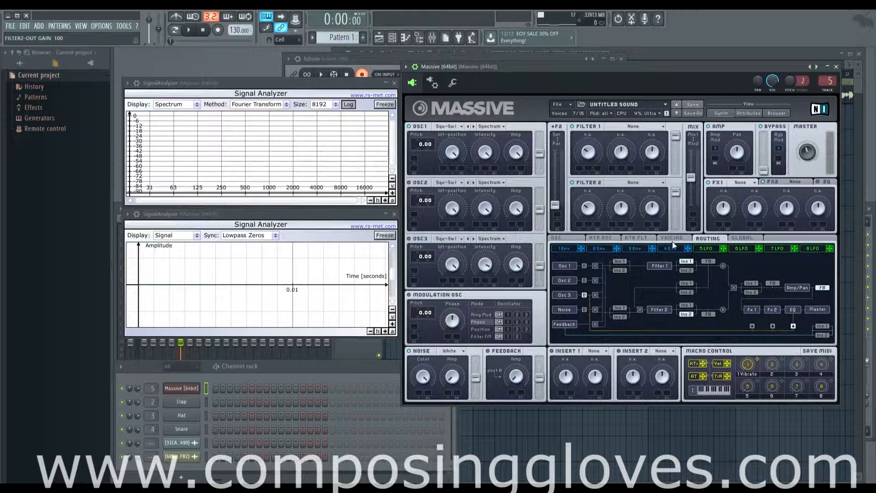
Try Insert 1 and Insert 2 at different points around the filters, with feedback taken after each filter.
left_click(613, 238)
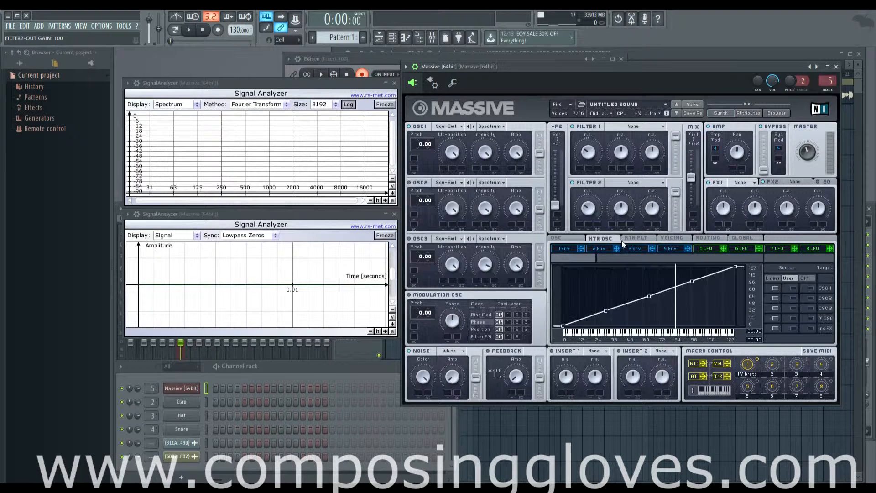
left_click(714, 238)
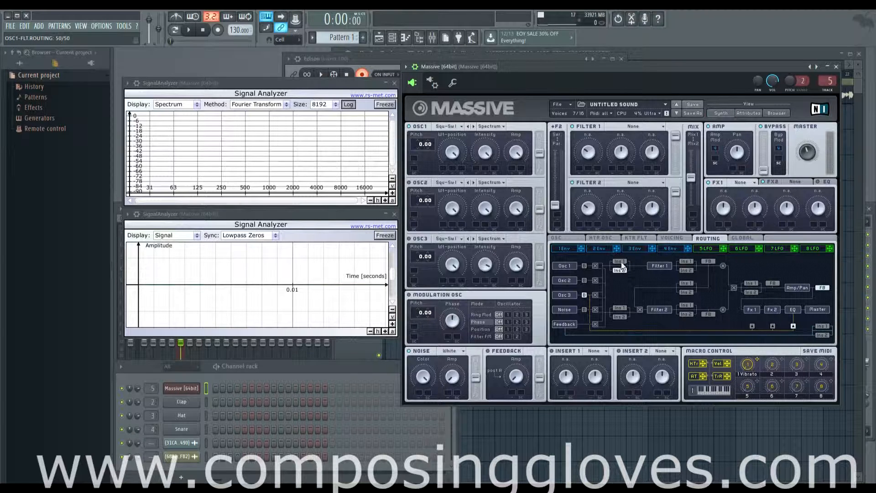
left_click(619, 316)
left_click(623, 307)
left_click(623, 262)
left_click(707, 261)
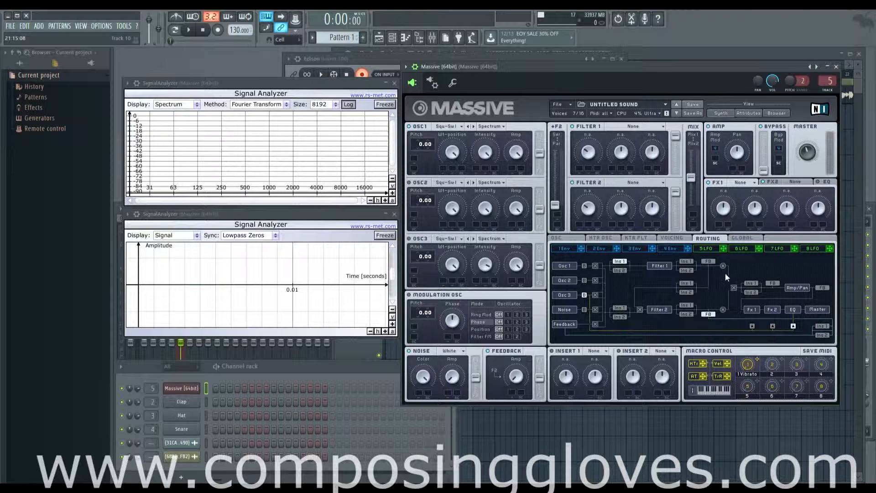
left_click(706, 263)
left_click(752, 282)
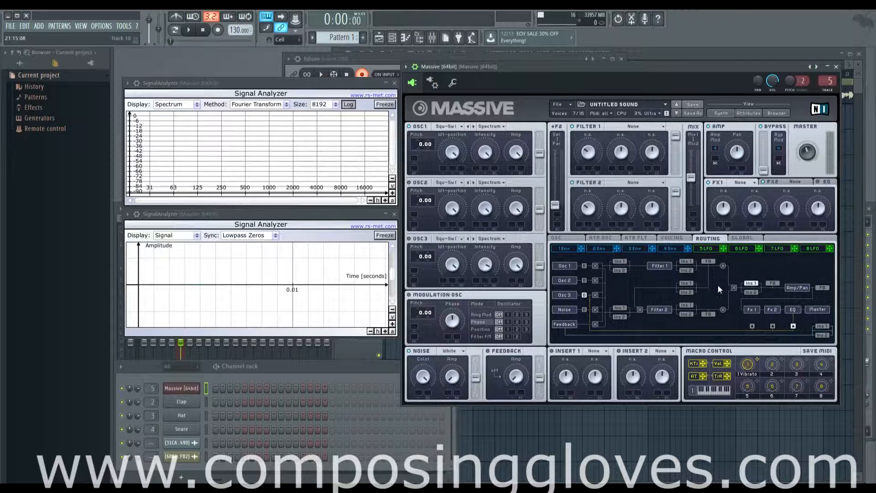
Place Insert 2 before Filter 2 and Insert 1 after it, with feedback taken just before Amp/Pan.
left_click(751, 292)
left_click(689, 292)
left_click(688, 262)
left_click(689, 270)
left_click(625, 260)
left_click(619, 316)
left_click(685, 304)
Set Envelope 4's attack to 90 and move the feedback takeoff after Amp/Pan in the routing.
left_click(676, 249)
left_click_drag(601, 327, 606, 275)
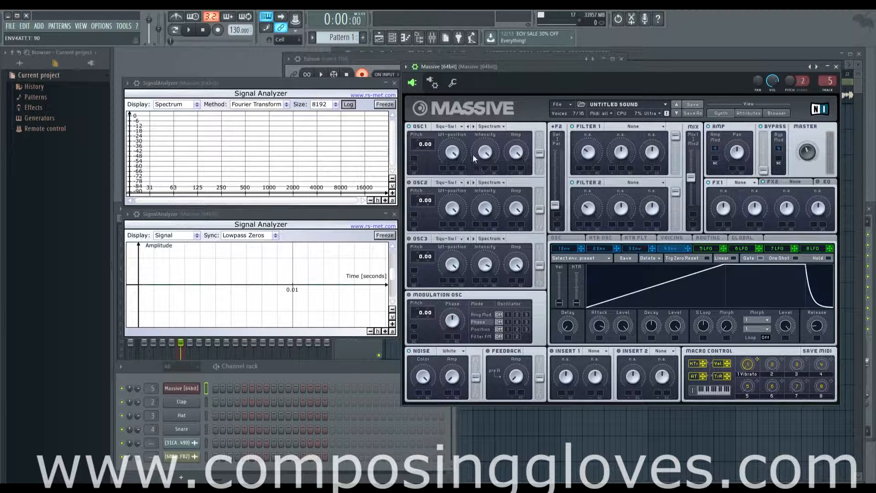
left_click(711, 238)
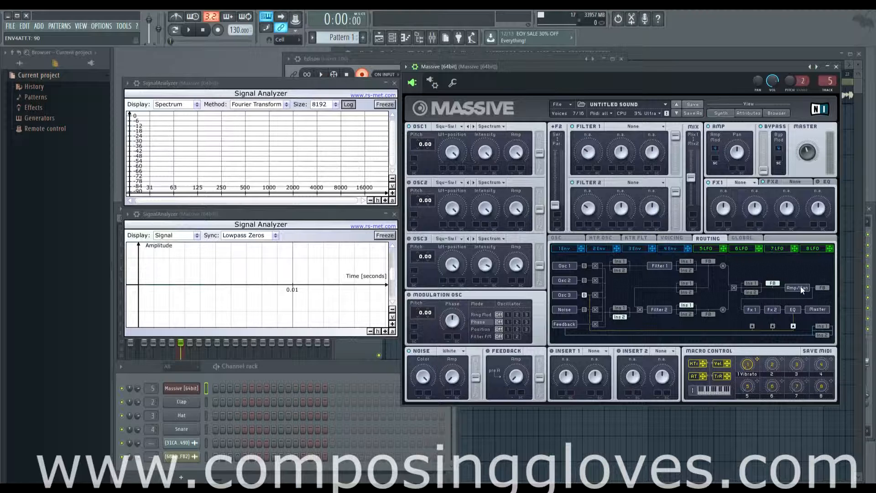
left_click(822, 287)
Display the EQ controls, set the bypass gain to 0, and check the bypass modulation slot and Envelope 4.
left_click(823, 181)
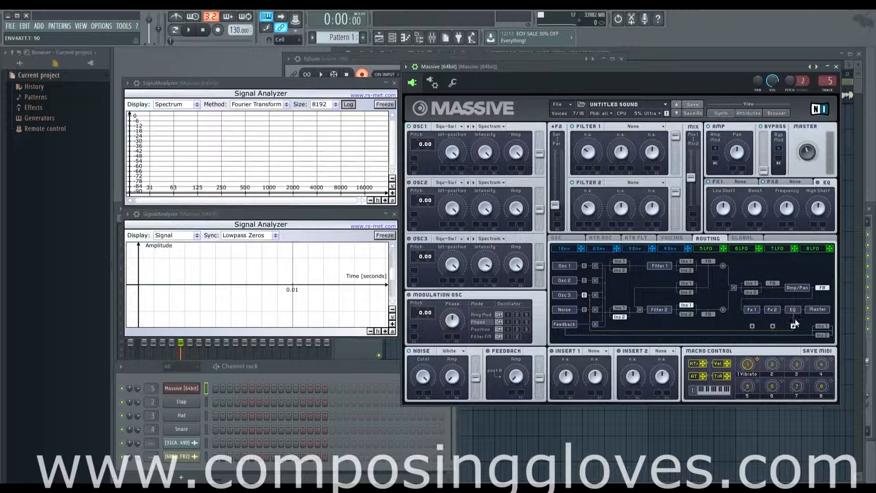
left_click(584, 295)
mouse_move(763, 170)
left_mouse_down()
mouse_move(763, 133)
mouse_move(762, 186)
left_mouse_up()
left_click(779, 148)
left_click(679, 247)
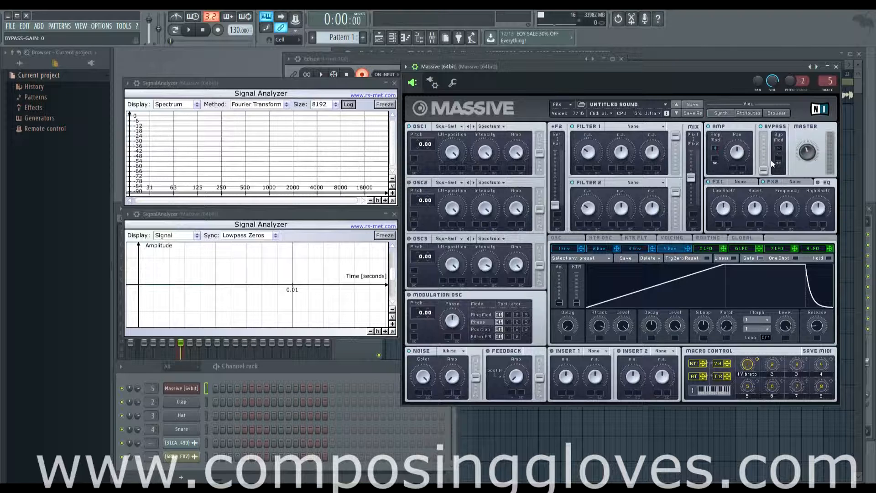
left_click(713, 239)
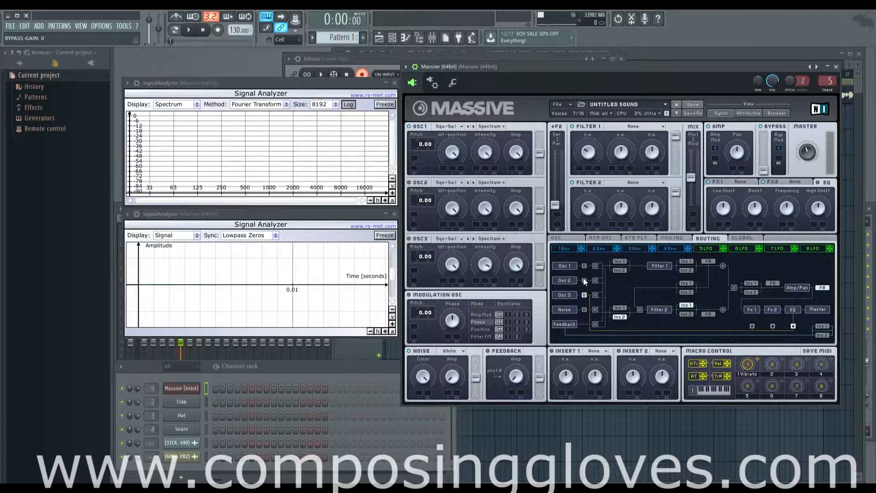
Route Osc 3 through the bypass, set its amp to 100, and look through its wavetable list.
left_click(583, 295)
left_click_drag(516, 265, 516, 249)
left_click(458, 240)
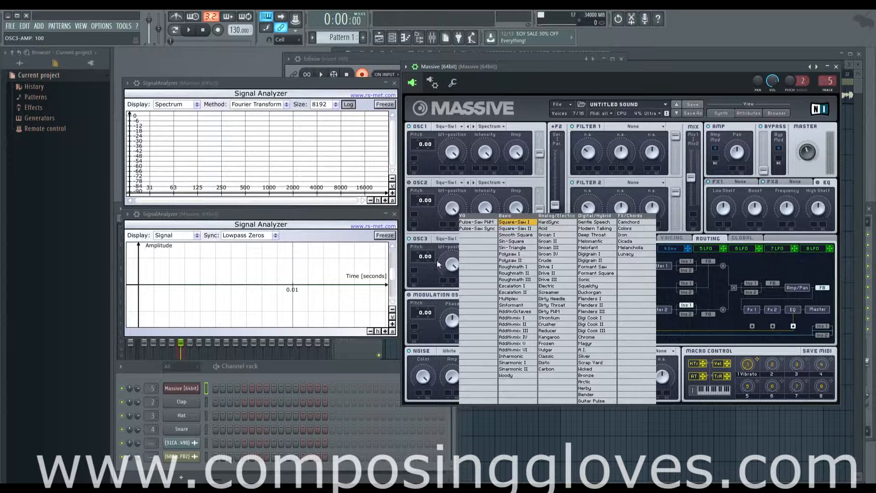
left_click(434, 244)
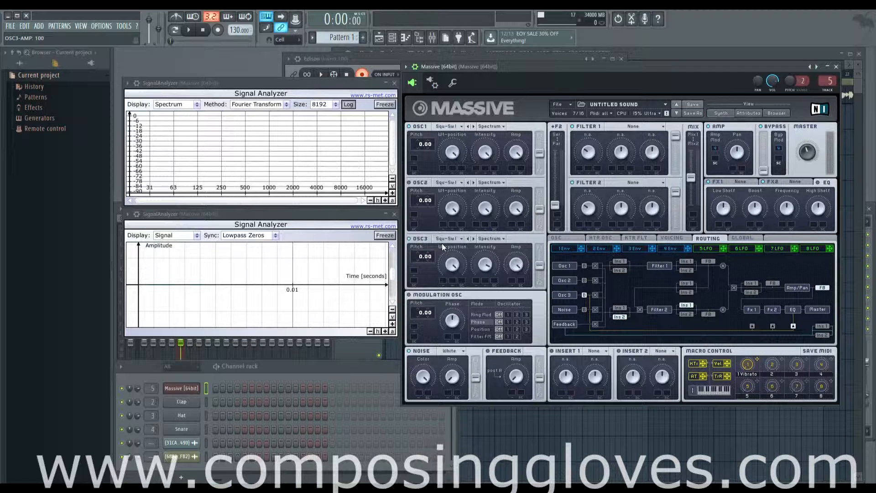
left_click(456, 240)
left_click(456, 241)
Feed the bypass signal back in at Fx 1 and review Envelope 4 before returning to the routing.
left_click(752, 326)
left_click(792, 325)
left_click(752, 326)
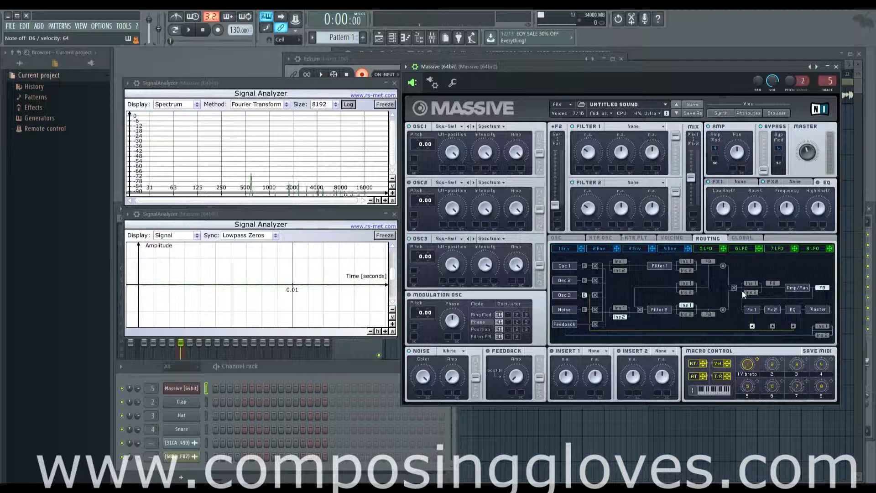
left_click(675, 249)
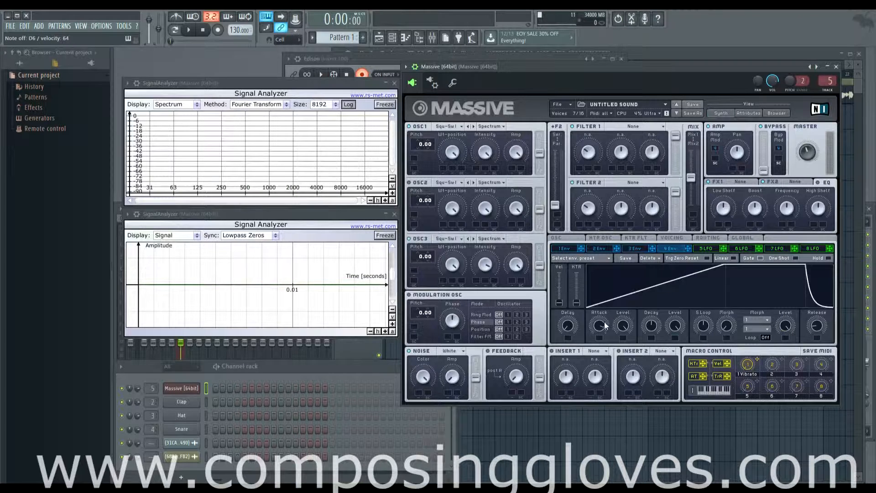
left_click(703, 237)
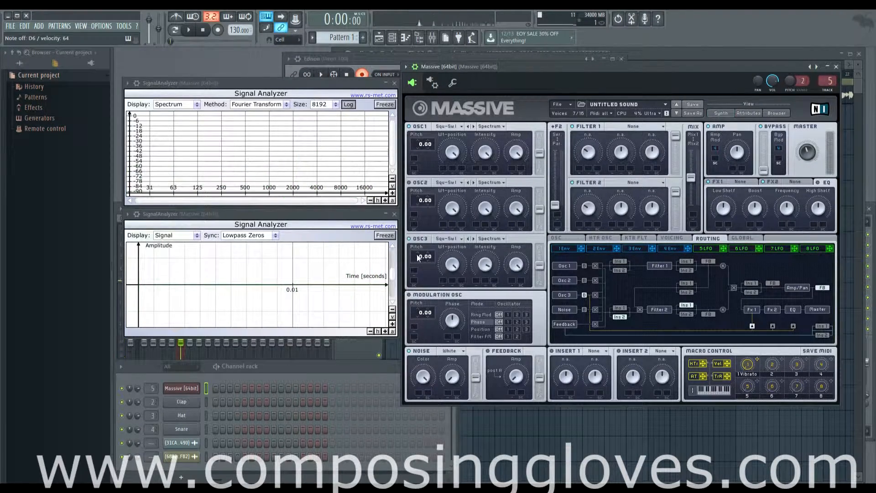
Set Osc 3's pitch to -16.00 and load Reverb into the FX1 slot.
left_click_drag(417, 254, 418, 270)
left_click(741, 182)
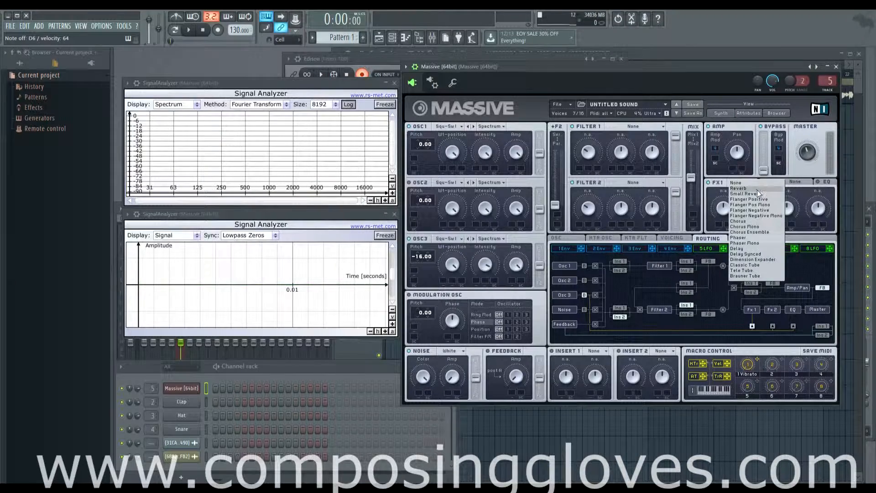
left_click(756, 189)
Raise the bypass level to maximum, playing a test note before and after the change.
key("w")
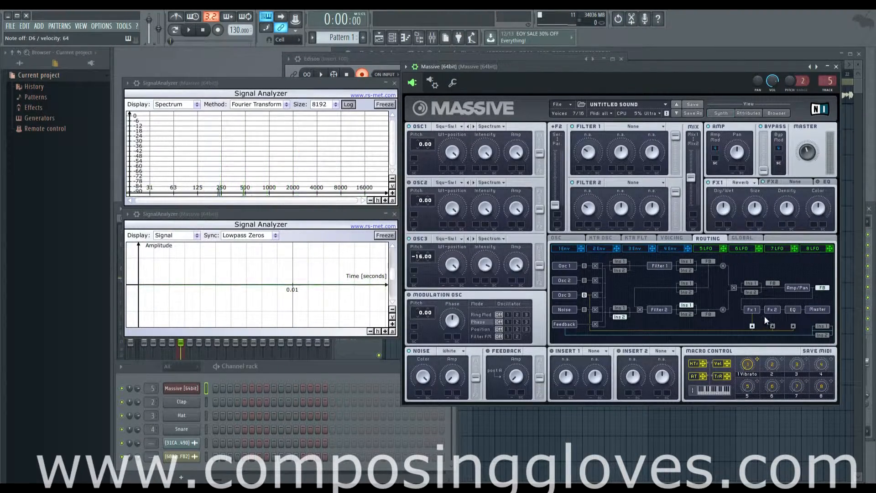
left_click_drag(762, 170, 763, 135)
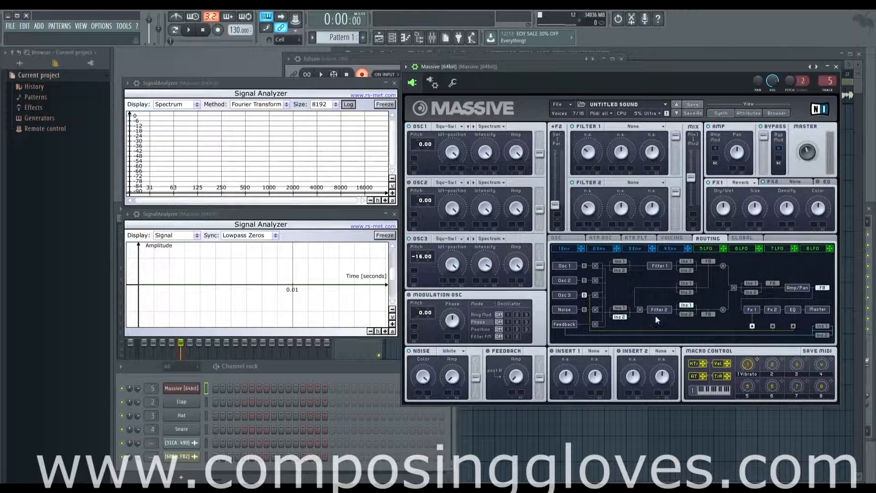
key("w")
Set Filter 1 to Lowpass 4 and sweep its cutoff up and down while listening to the bypassed sound.
left_click(629, 125)
left_click(628, 132)
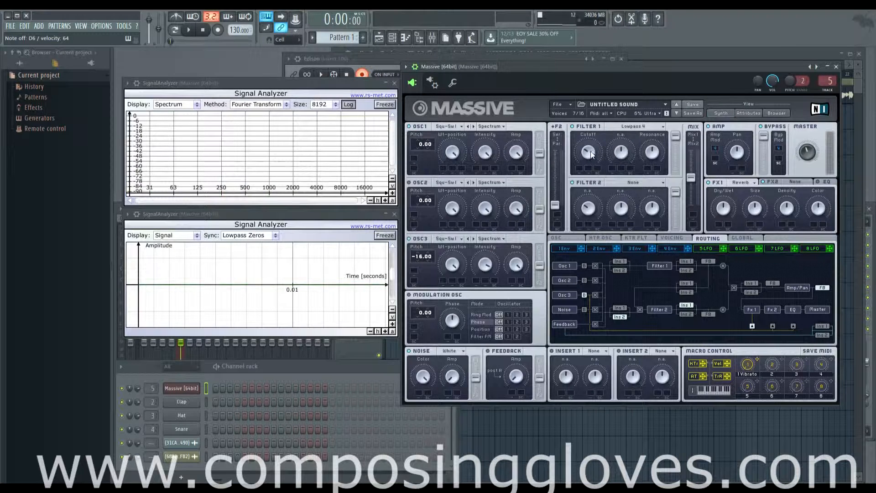
left_click_drag(587, 125, 589, 100)
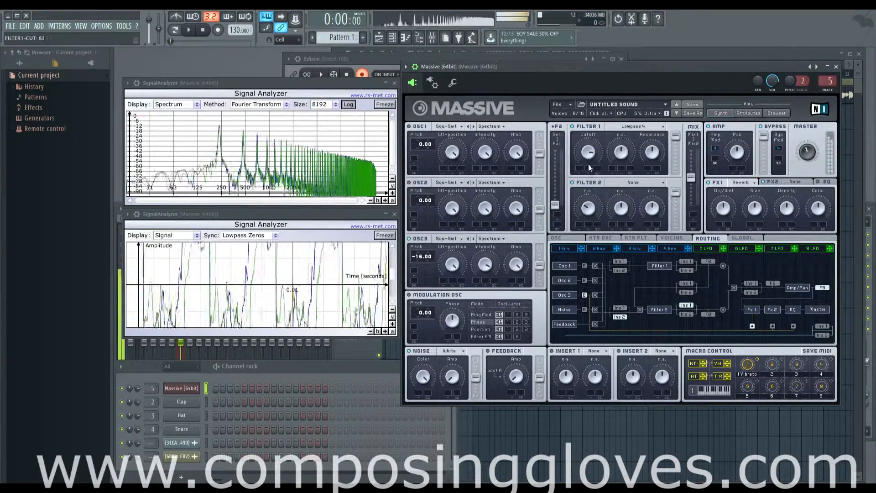
left_click_drag(587, 157, 590, 181)
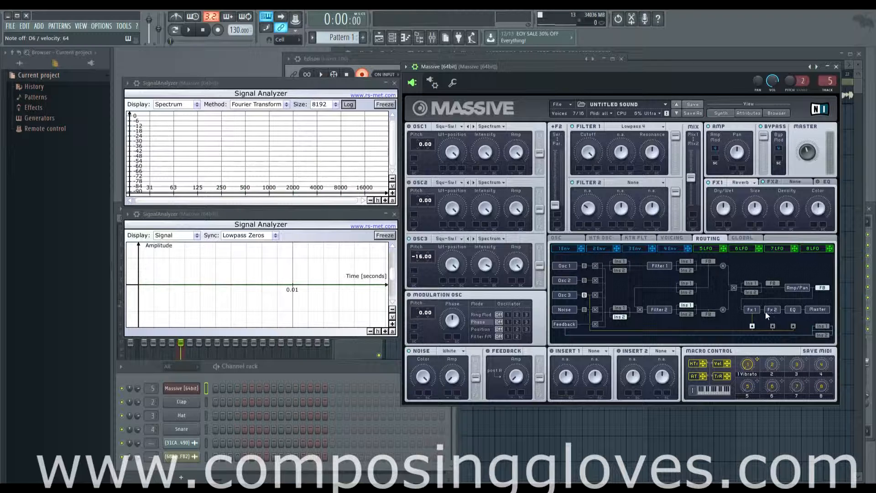
Move the bypass return to Fx 2 and then to EQ, displaying the FX2 and EQ controls in turn.
left_click(773, 326)
left_click(796, 182)
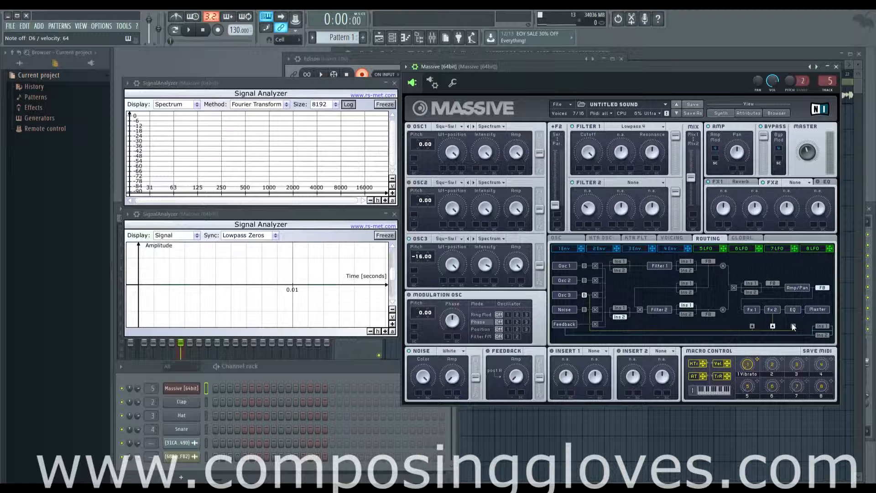
left_click(825, 182)
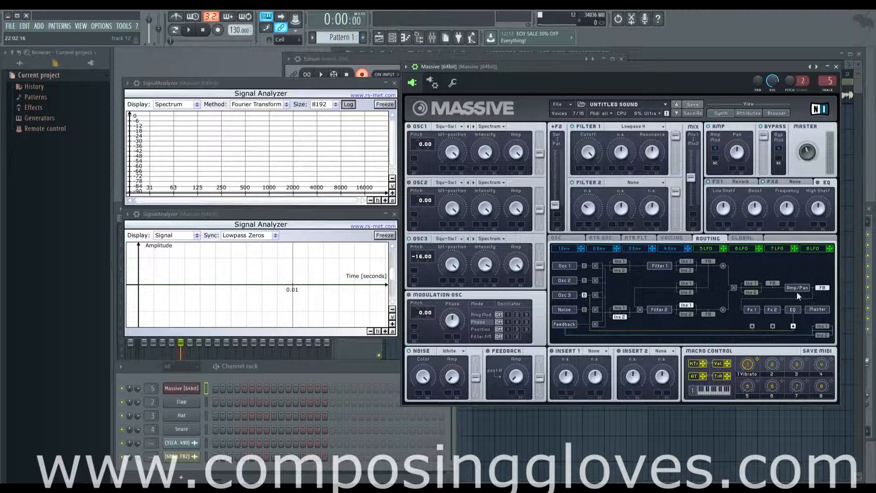
Remove Envelope 4 from the bypass modulation slot, play a test note, and stop the sustained sound.
left_click(670, 250)
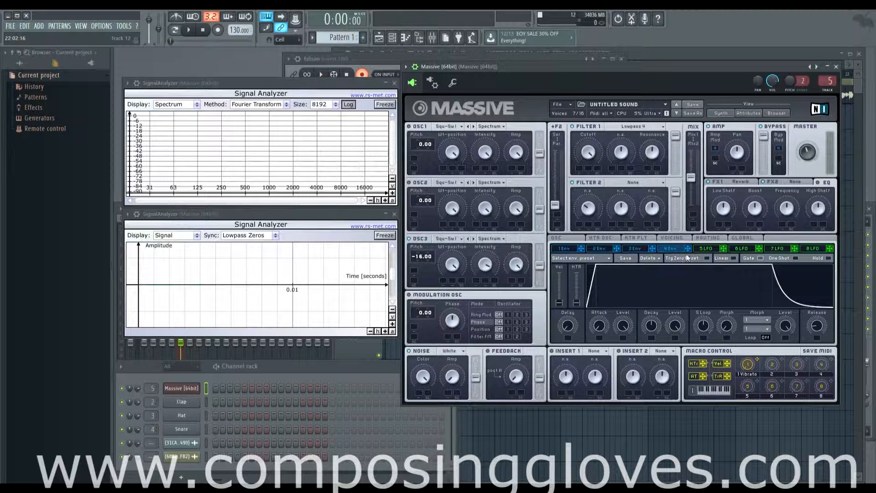
left_click(685, 237)
left_click(710, 239)
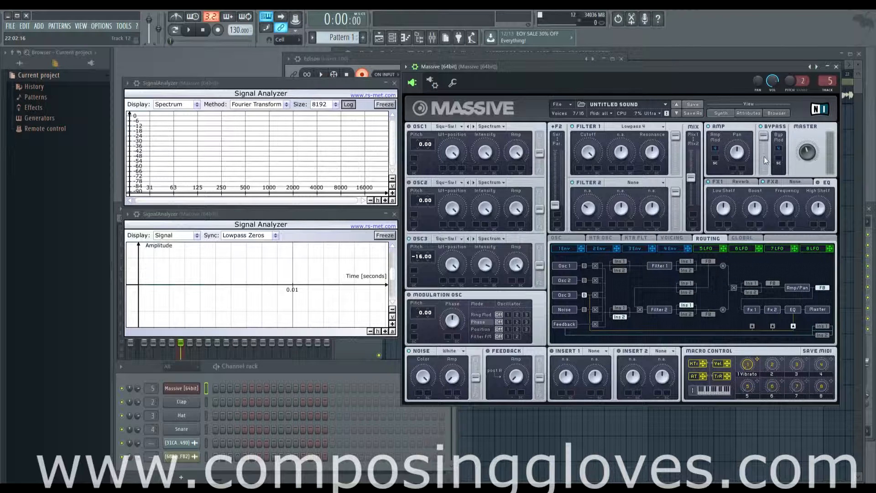
right_click(776, 146)
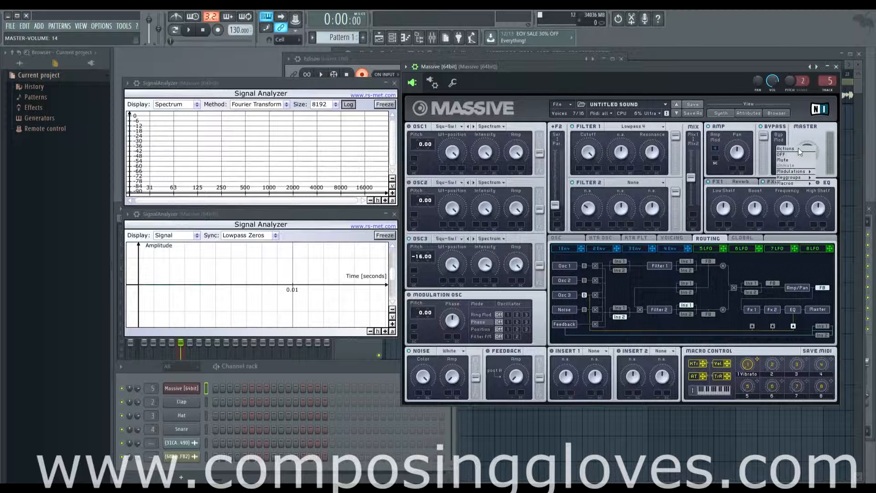
left_click(804, 152)
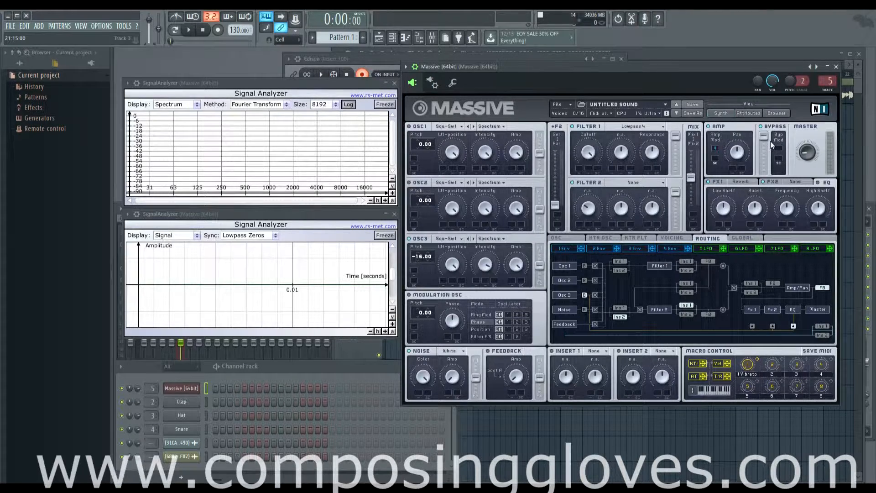
left_click(205, 30)
Assign LFO 5 to modulate the bypass level, and set its amp to 100 and rate to 62.
left_click_drag(781, 151, 780, 152)
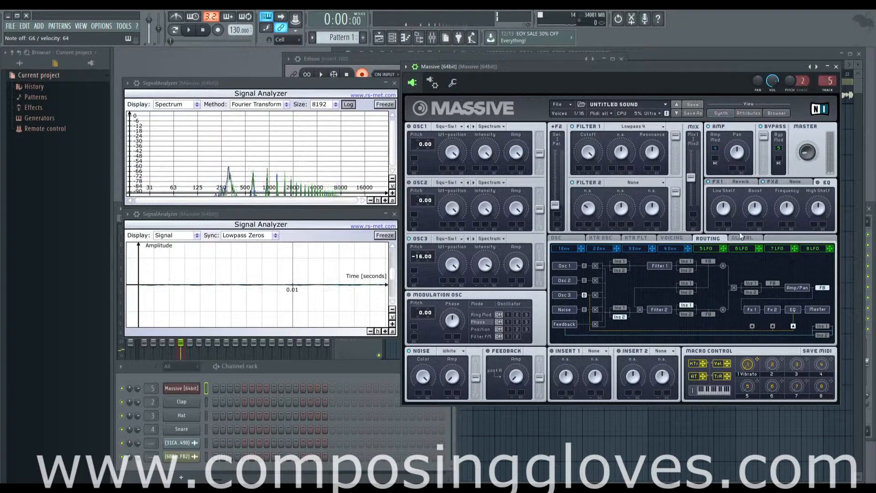
left_click(706, 248)
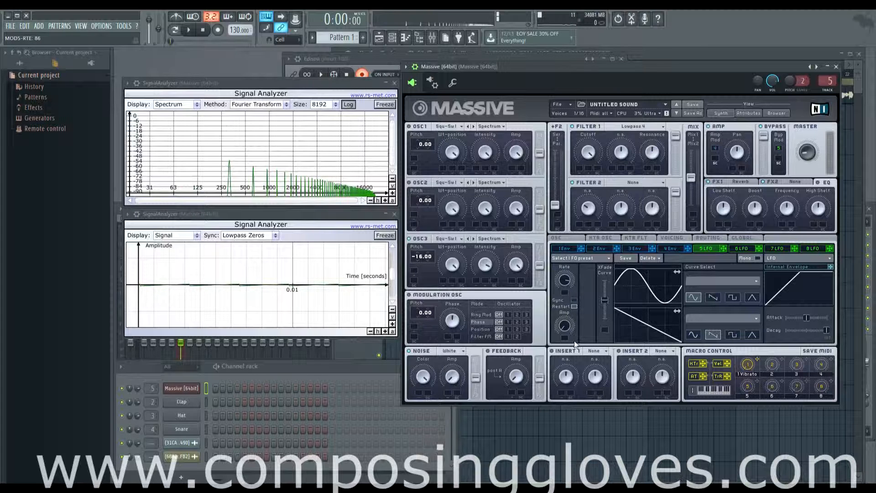
left_click_drag(565, 327, 566, 280)
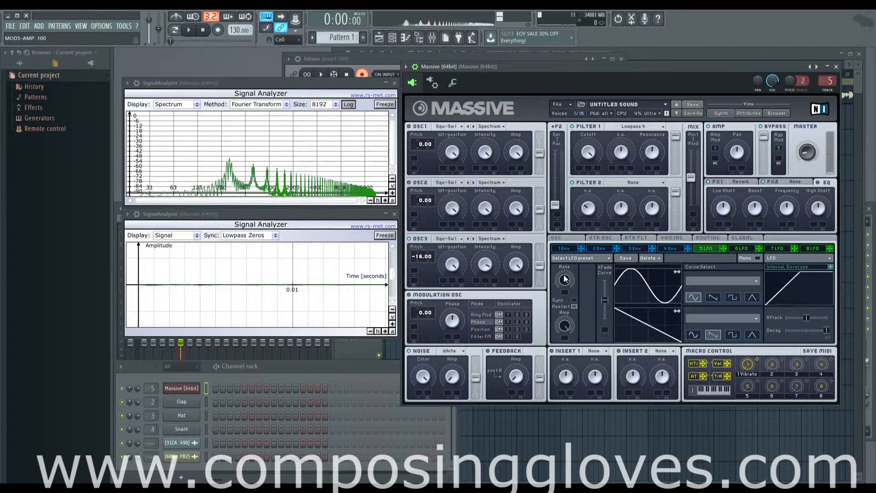
Clear LFO 5 from the bypass modulation slot, assign Envelope 4 in its place, and display that envelope.
right_click(779, 149)
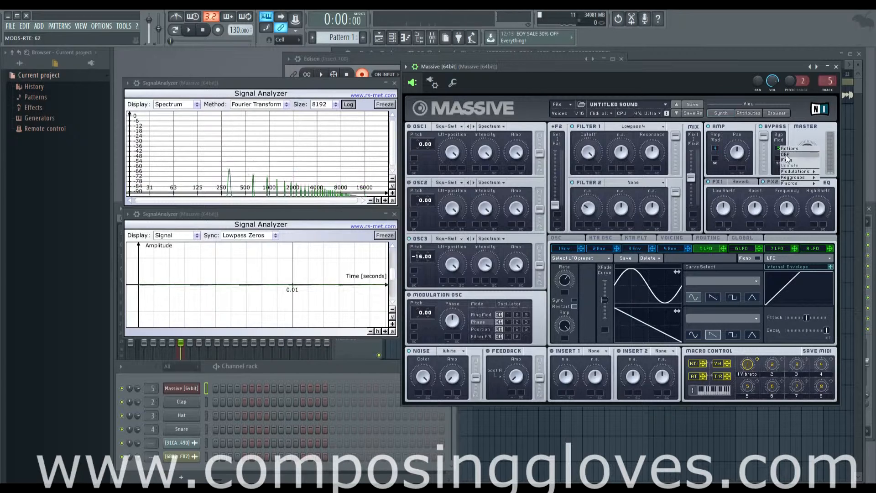
left_click(786, 171)
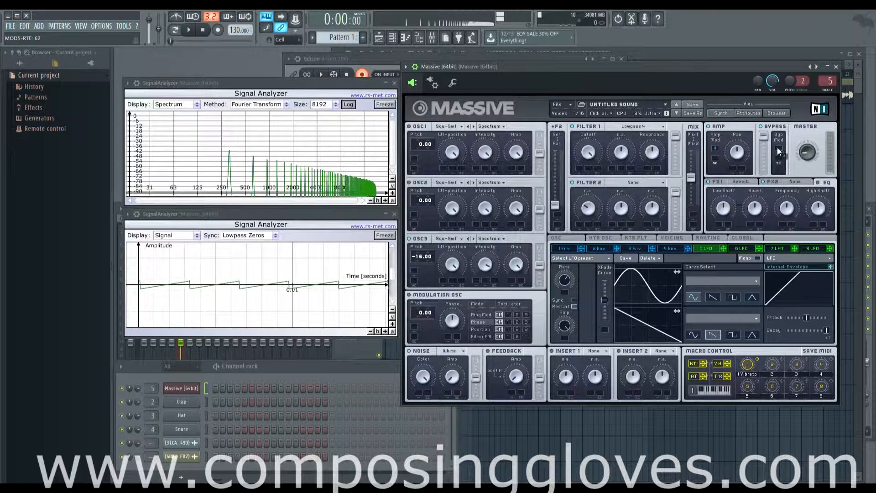
left_click(682, 249)
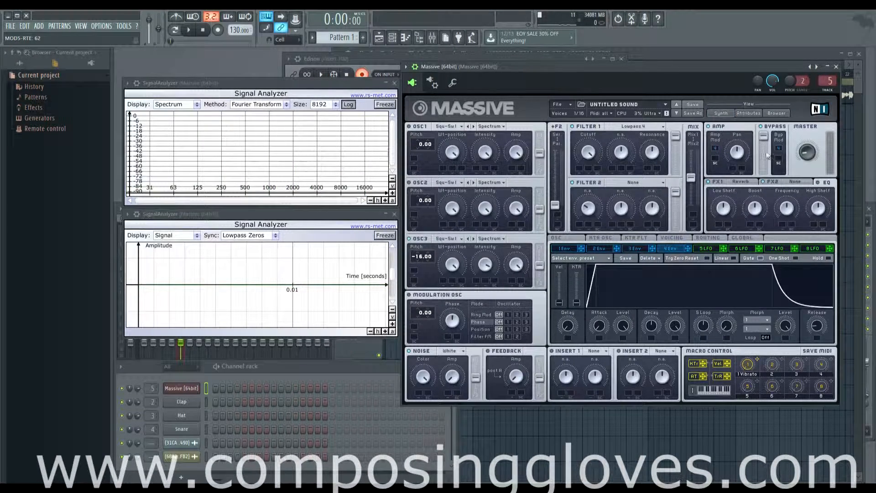
Set Envelope 4's attack to 94 and bring the routing diagram back into view.
left_click(711, 237)
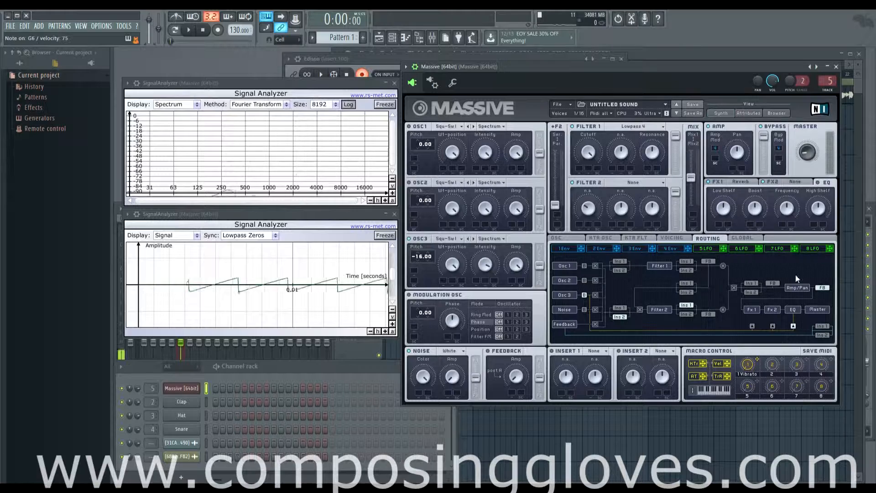
left_click(675, 249)
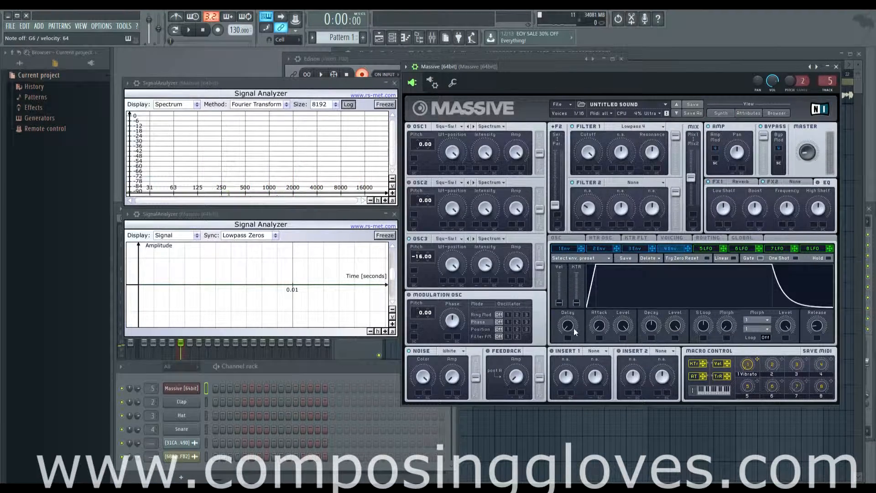
left_click_drag(596, 327, 620, 262)
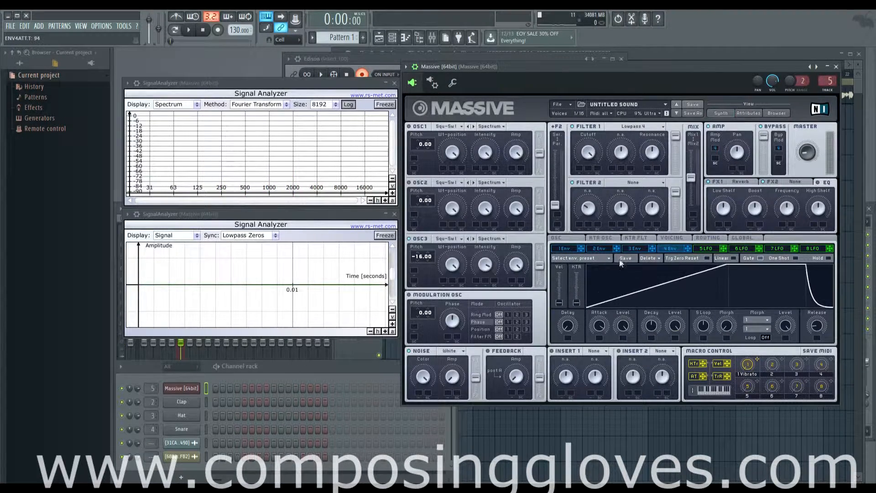
left_click(673, 238)
left_click(709, 238)
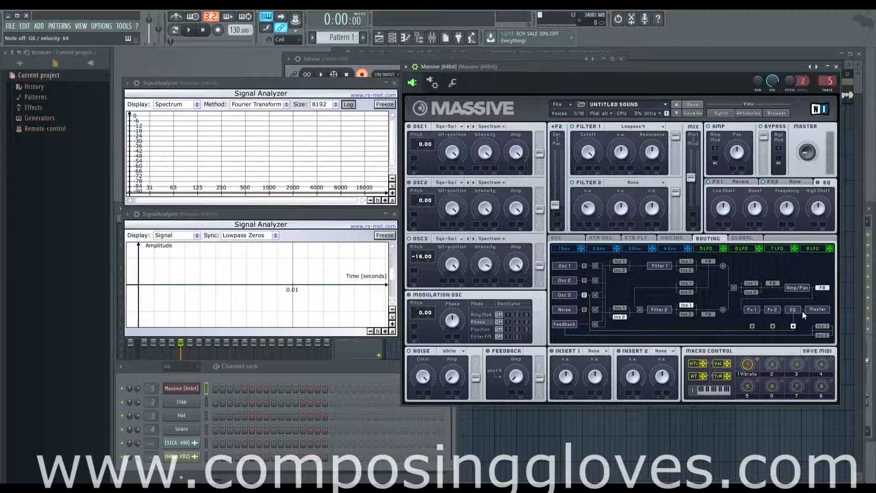
Try the feedback send point after Filter 2, and place both the feedback send and Insert 1 after Filter 1.
left_click(709, 314)
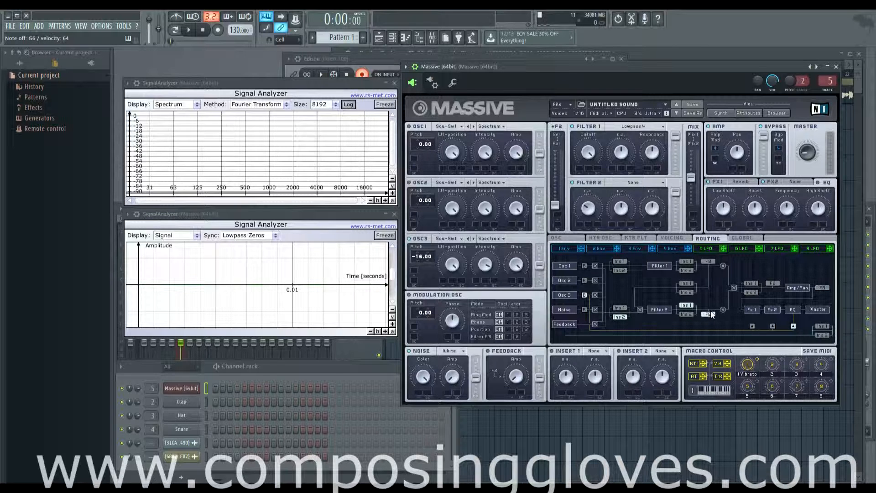
left_click(704, 262)
left_click(687, 262)
Set Filter 1's resonance to 49 and move the bypass return to Fx 1.
left_click(652, 152)
left_click_drag(653, 162, 659, 175)
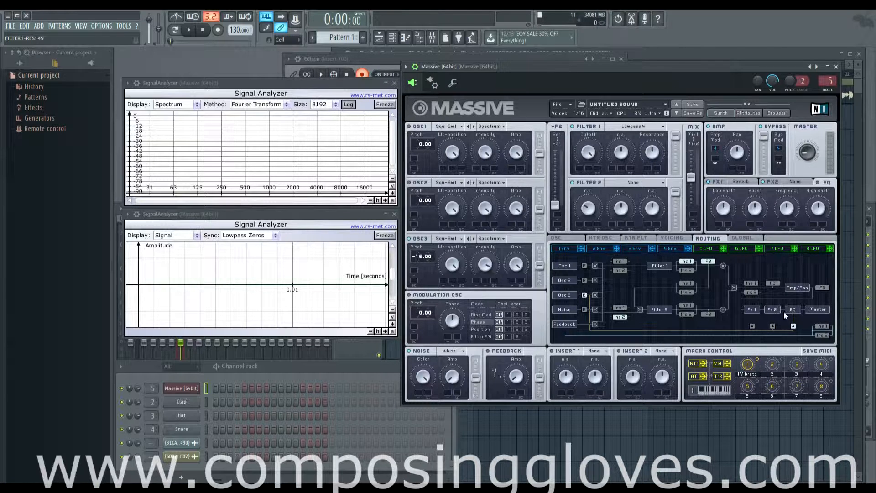
left_click(752, 326)
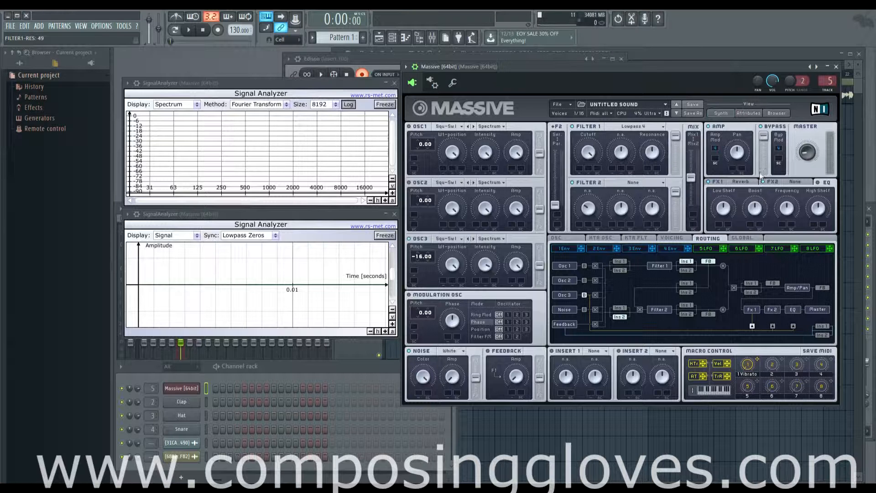